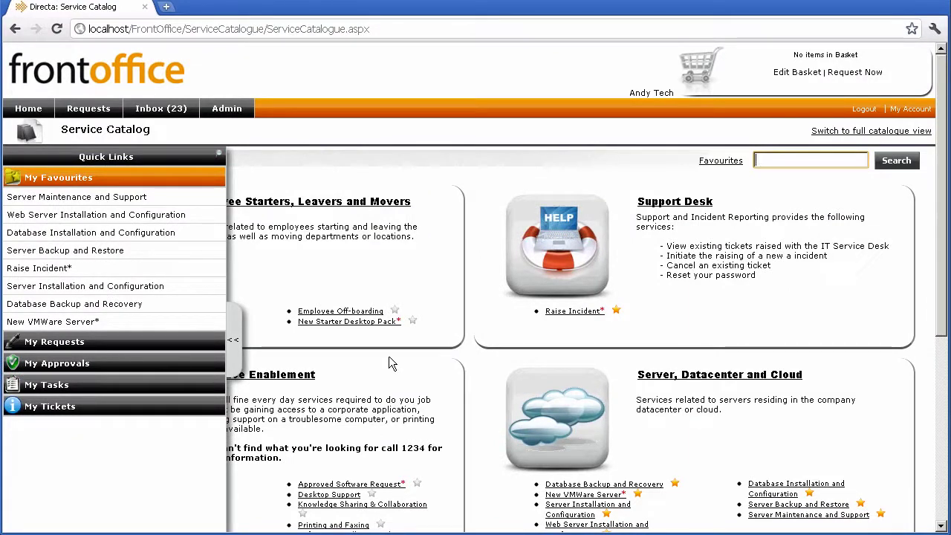
# Open the New VMWare Server service from the favourites and select the Virtual Server - Ubuntu Linux bundle
pyautogui.click(71, 327)
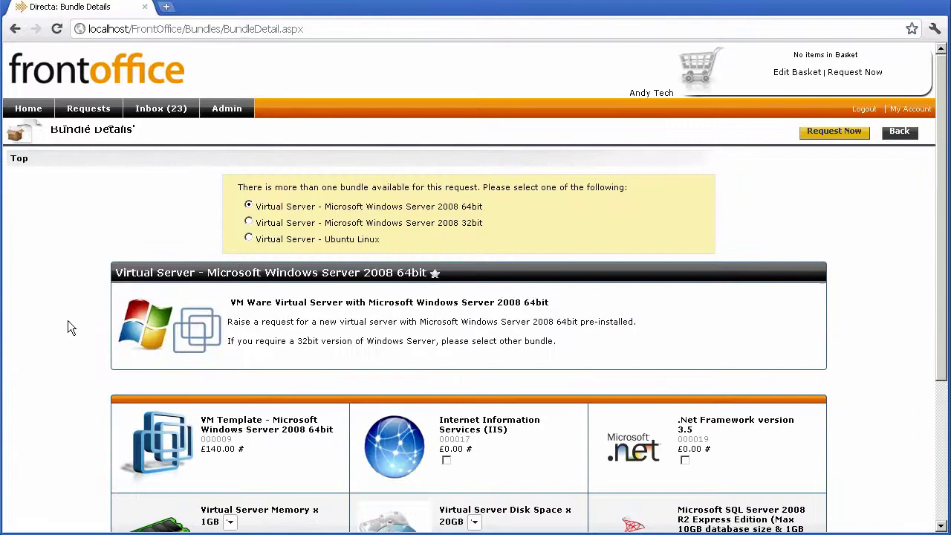
pyautogui.click(248, 238)
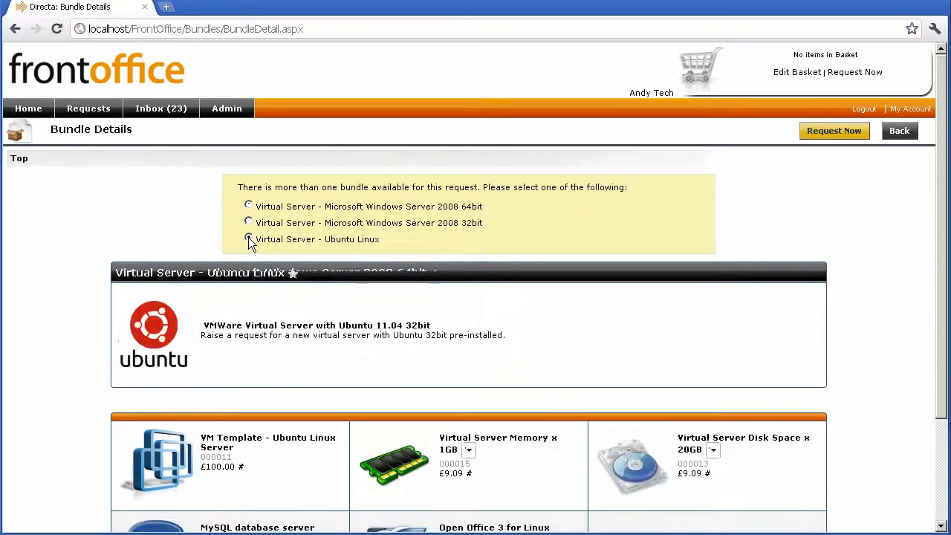
# Try the 2GB option for the bundle's virtual server memory and switch it back to 1GB
pyautogui.moveTo(945, 322); pyautogui.dragTo(943, 420)
pyautogui.click(468, 316)
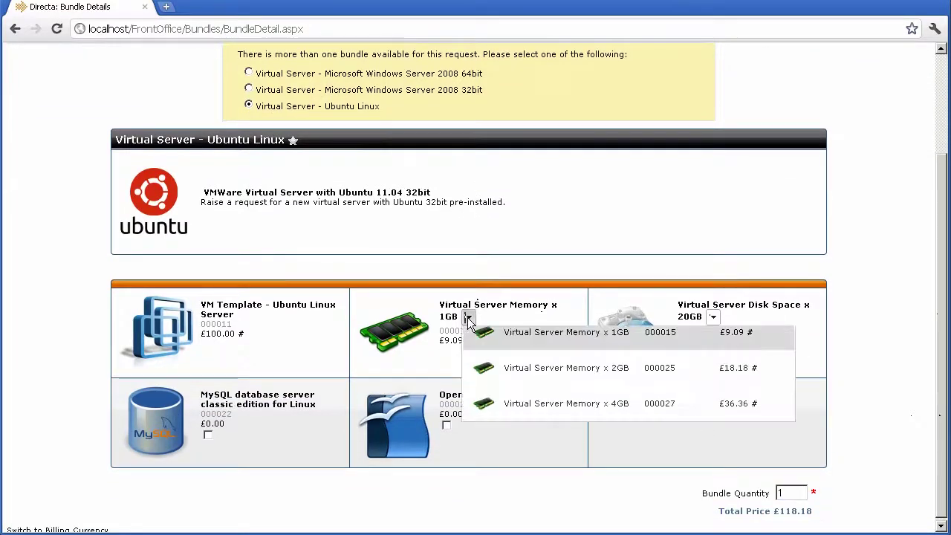
pyautogui.click(479, 379)
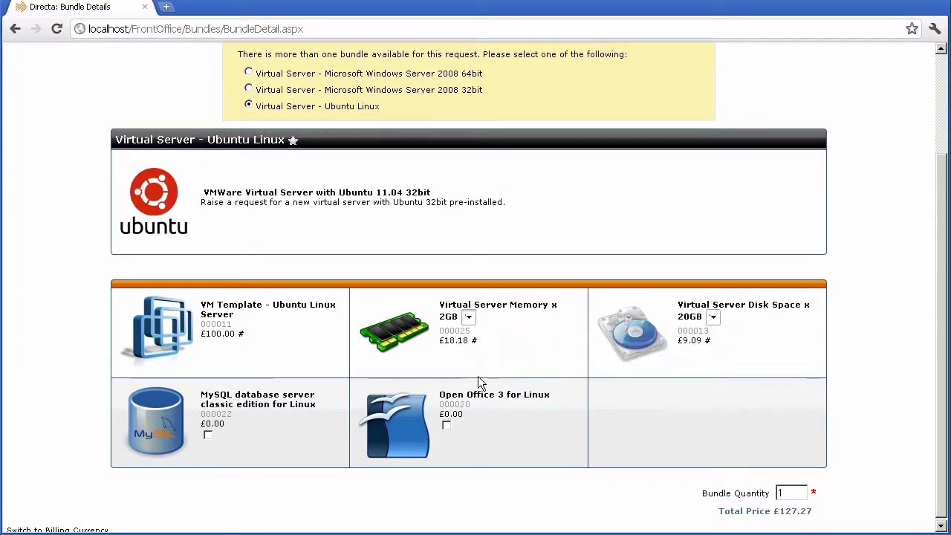
pyautogui.click(467, 317)
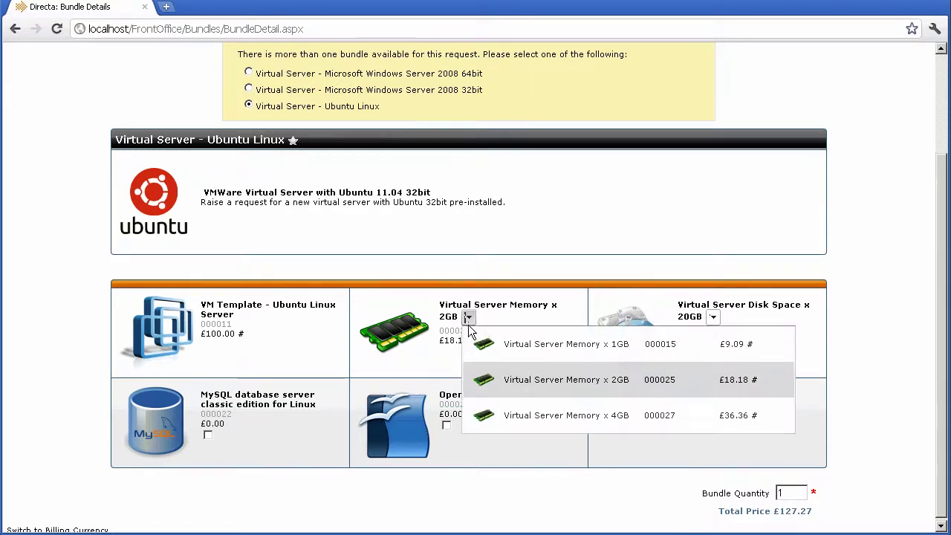
pyautogui.click(479, 346)
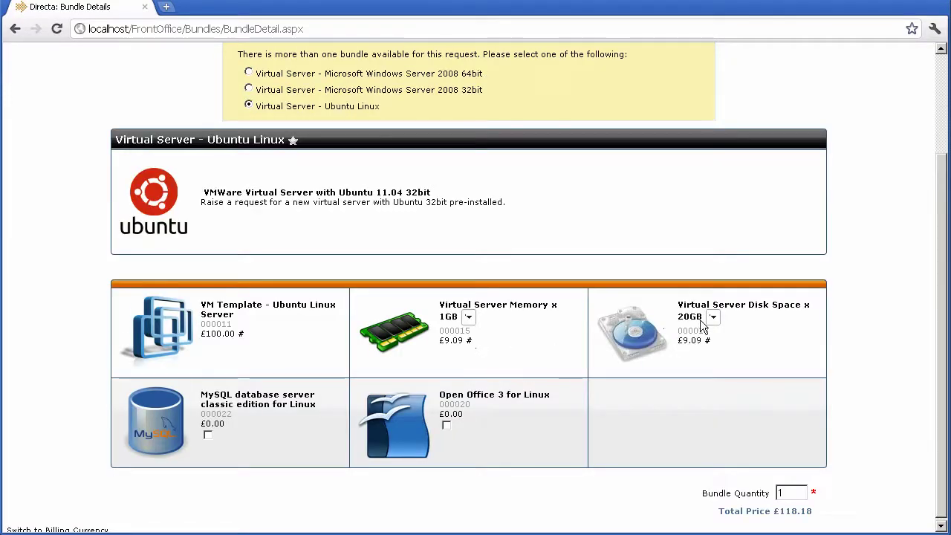
# Keep the virtual server disk space at 20GB and start the request for the Ubuntu Linux bundle
pyautogui.click(710, 318)
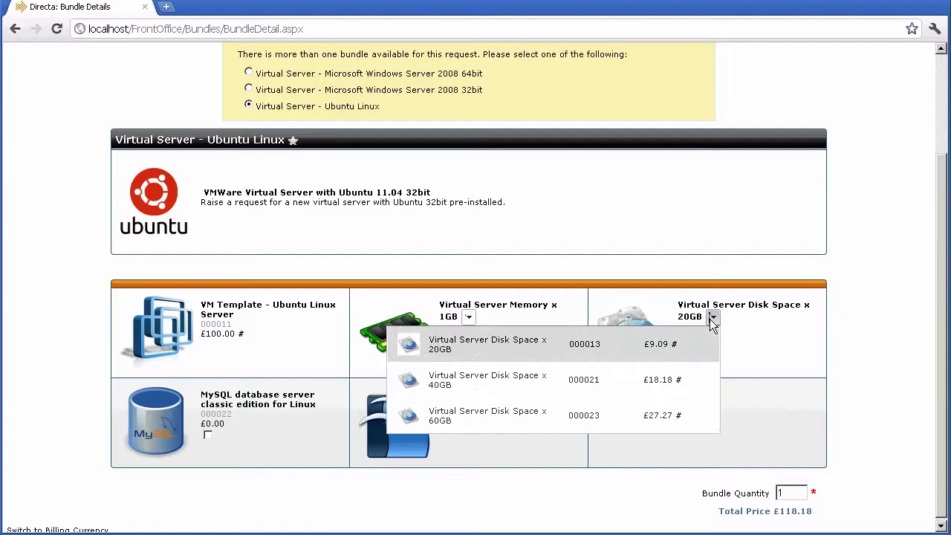
pyautogui.click(666, 345)
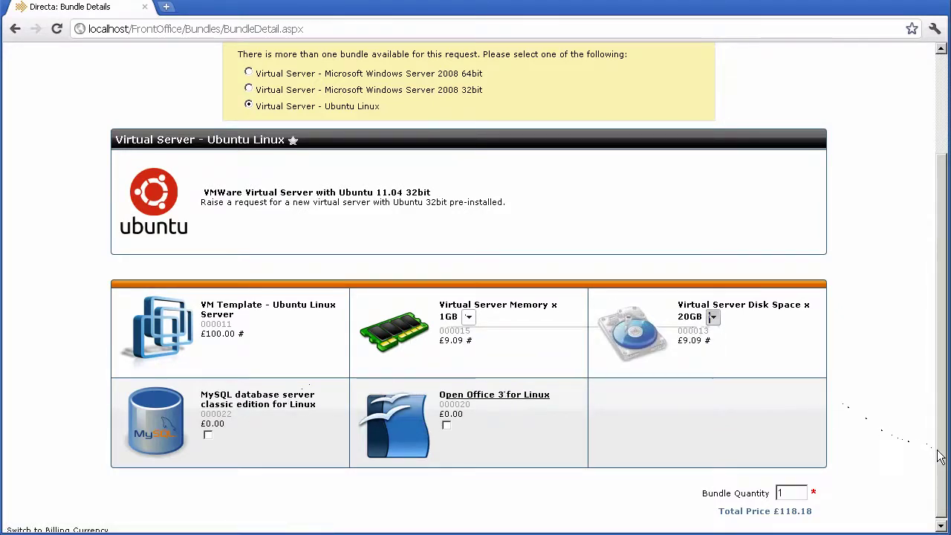
pyautogui.scroll(1, 934, 375)
pyautogui.scroll(1, 934, 375)
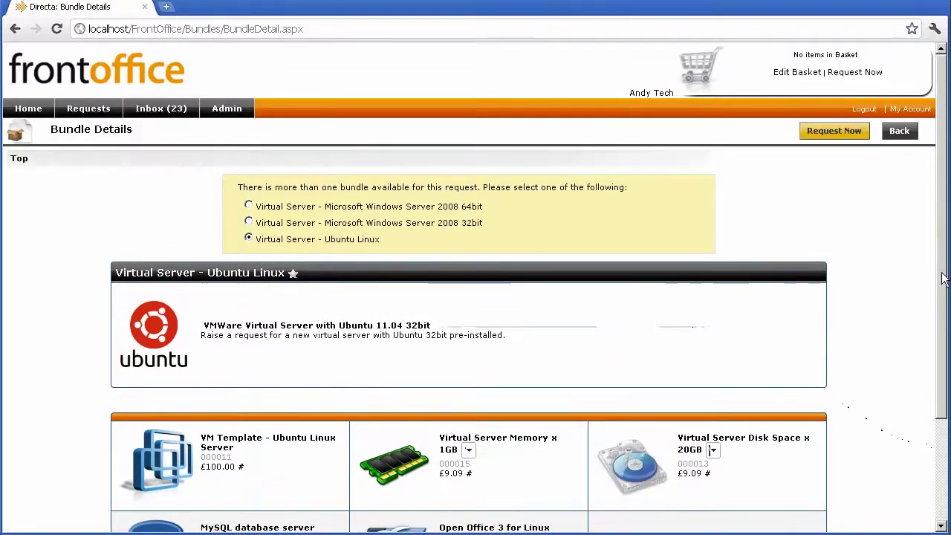
pyautogui.click(834, 133)
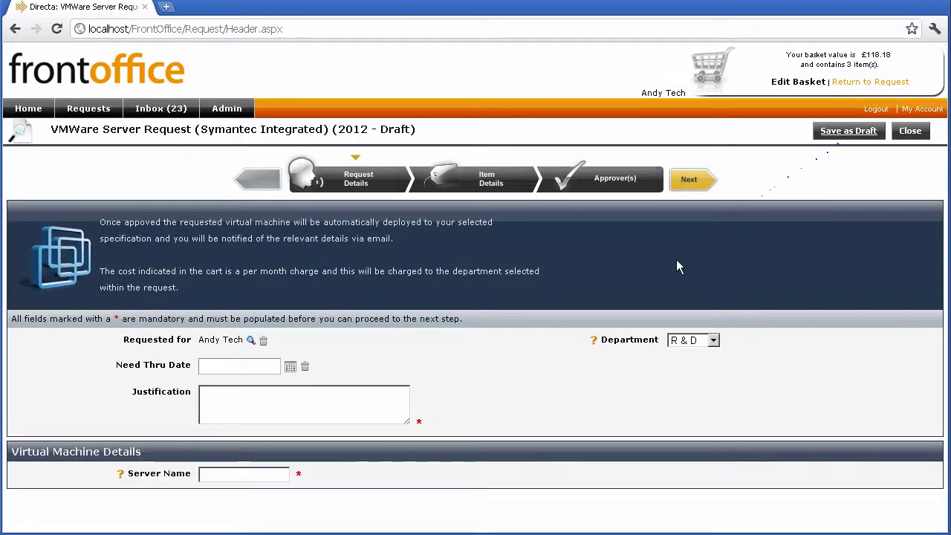
# Set the request's need-thru date to 25/11/2011 and enter "R&D Project" as the justification
pyautogui.click(289, 366)
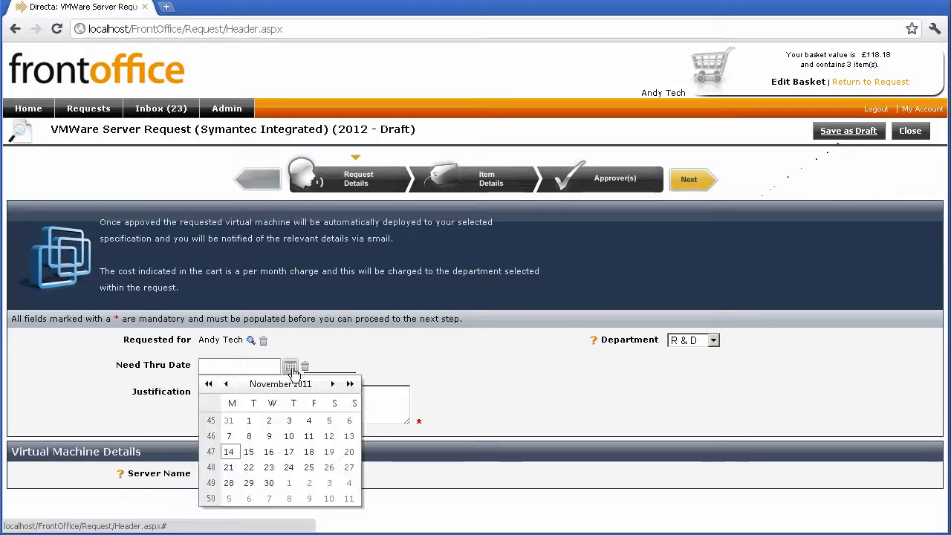
pyautogui.click(309, 467)
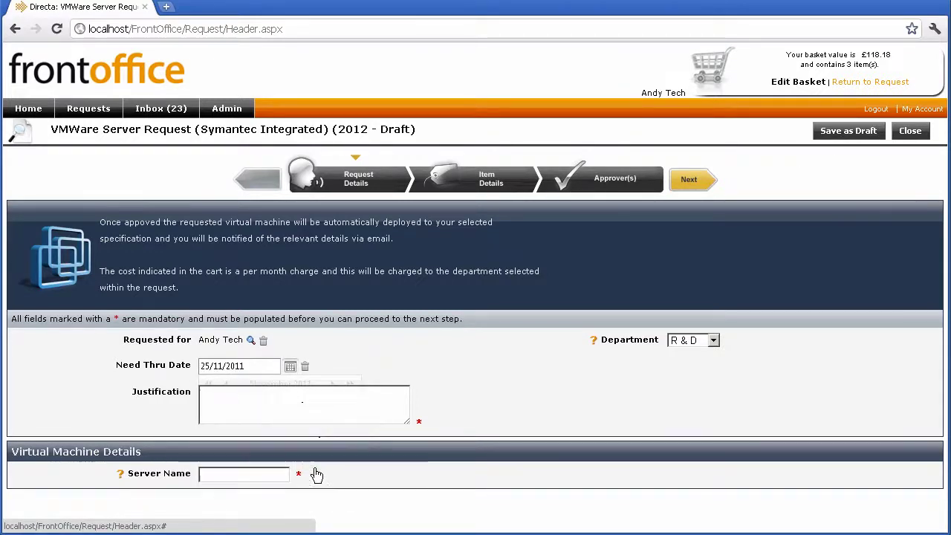
pyautogui.click(245, 413)
pyautogui.write('R')
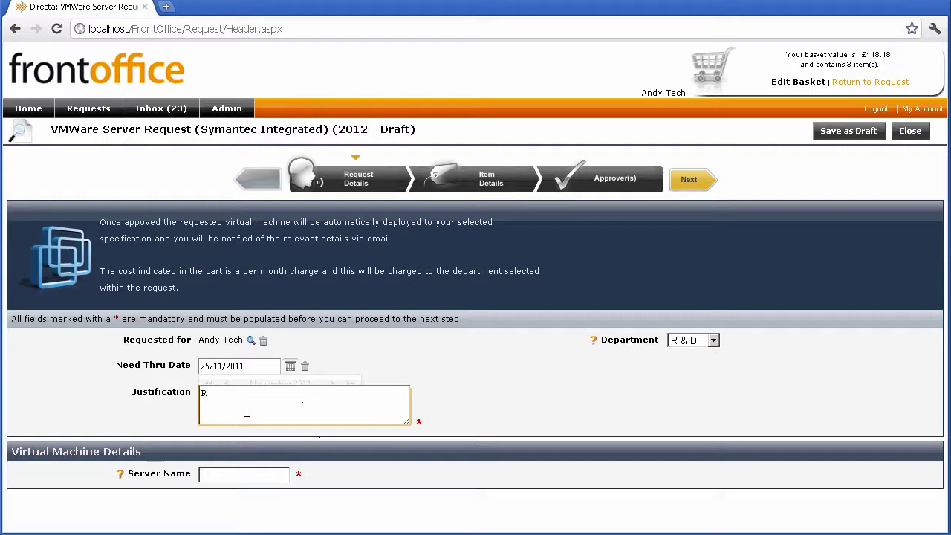
pyautogui.write('&')
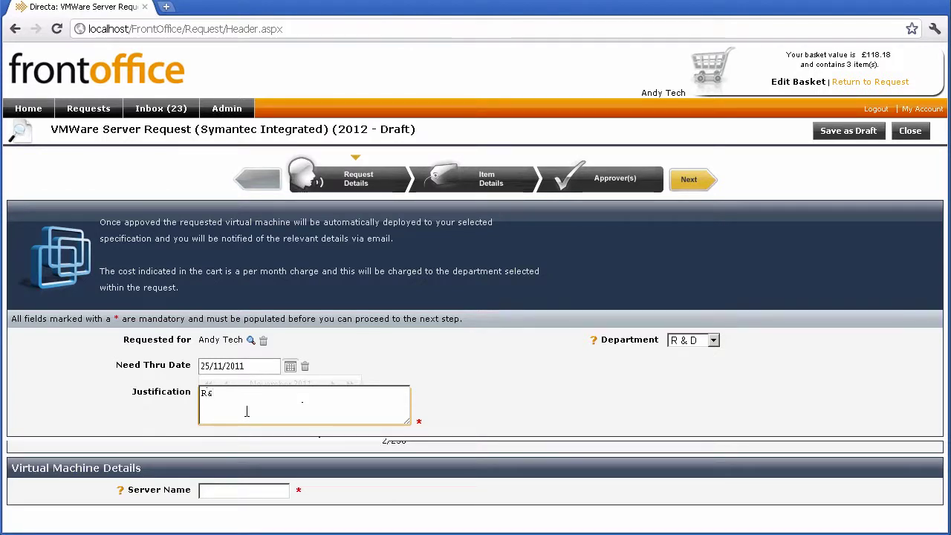
pyautogui.write('D Pro')
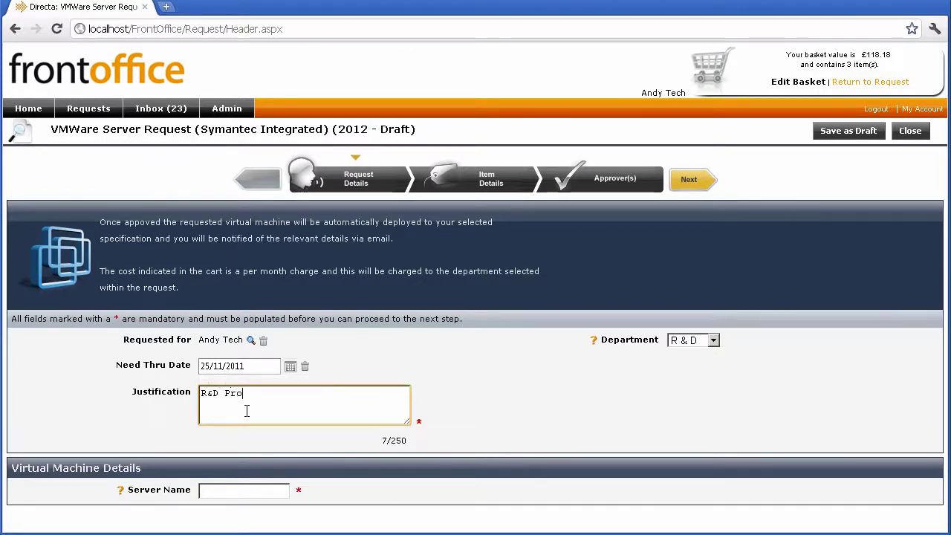
pyautogui.write('ject')
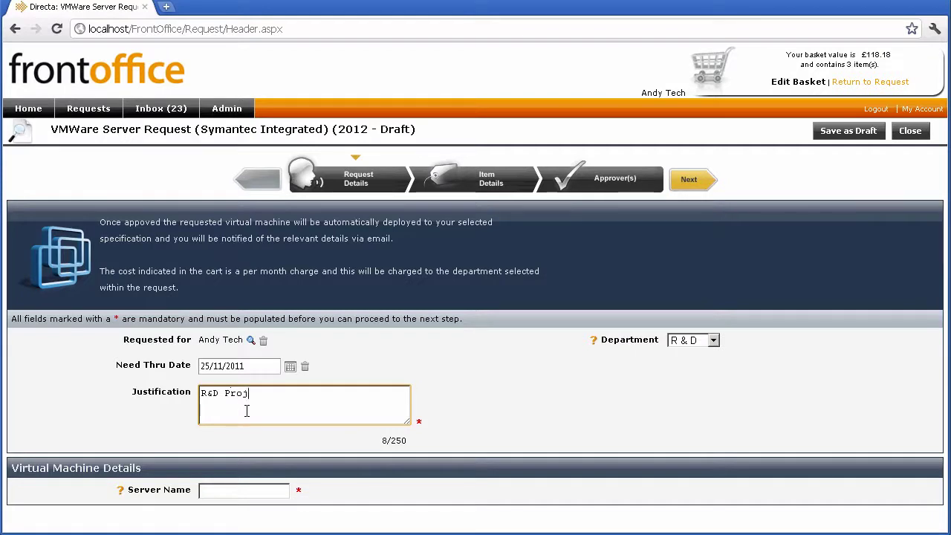
# Enter RD00032 as the server name and submit the request to the required approver
pyautogui.click(202, 490)
pyautogui.write('R&')
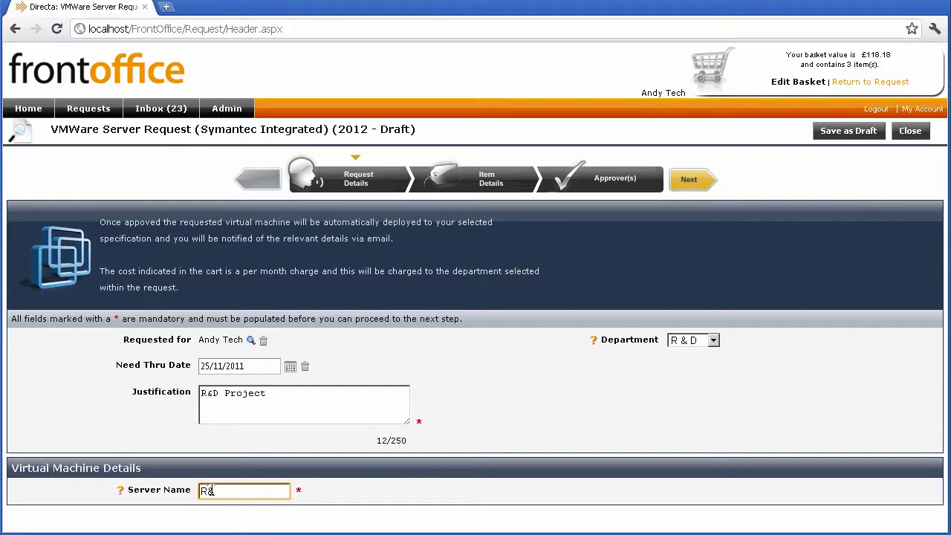
pyautogui.press('BackSpace')
pyautogui.write('D00032')
pyautogui.click(609, 193)
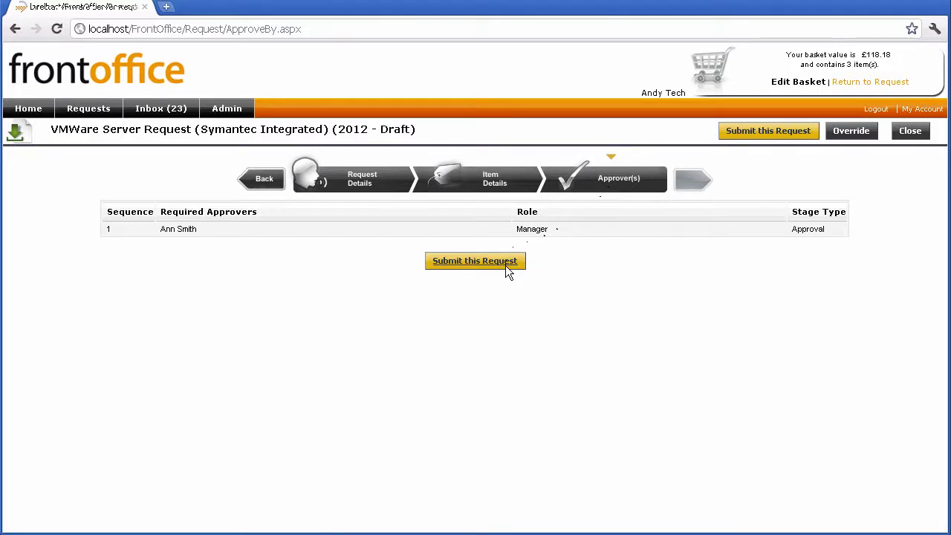
pyautogui.click(506, 266)
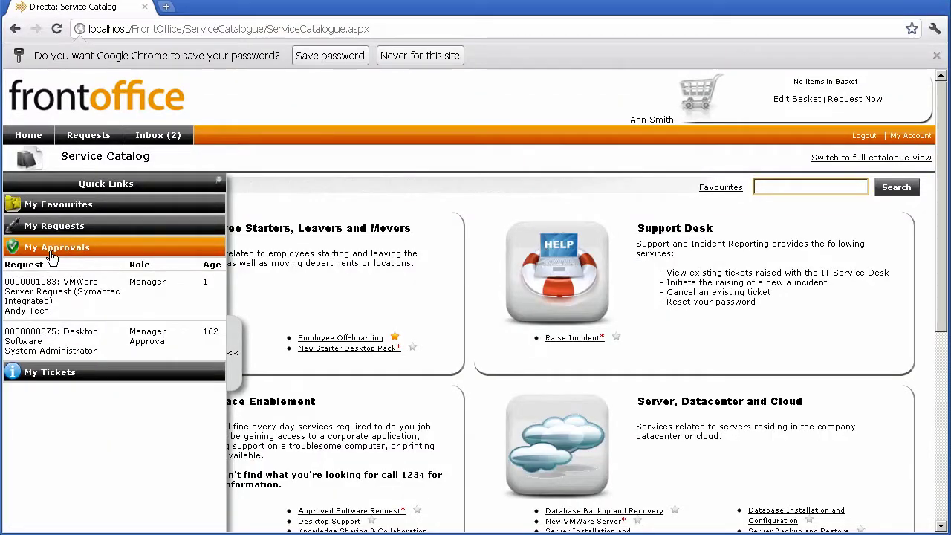
# Open the pending VMWare Server Request (Symantec Integrated) from the manager's approvals, review its details and items, and approve it
pyautogui.moveTo(37, 292)
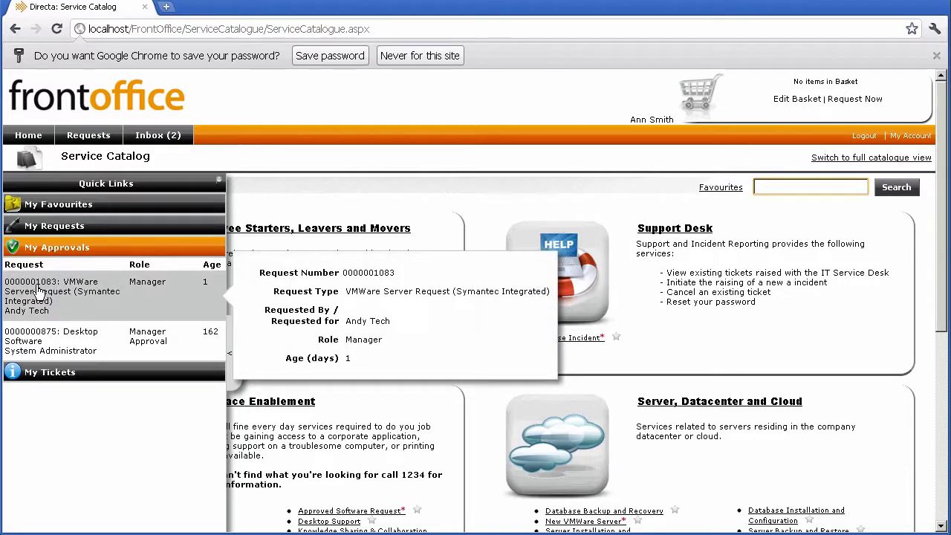
pyautogui.click(37, 291)
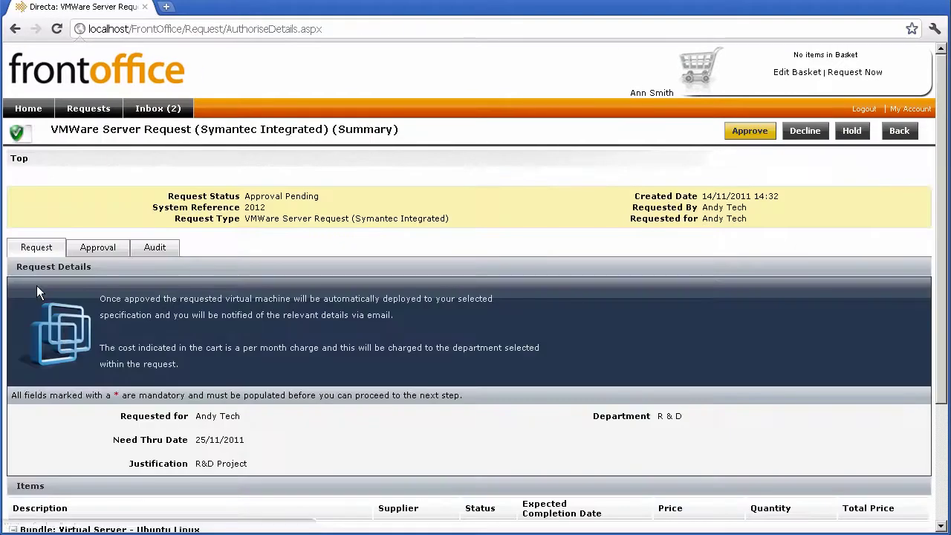
pyautogui.scroll(-2, 310, 333)
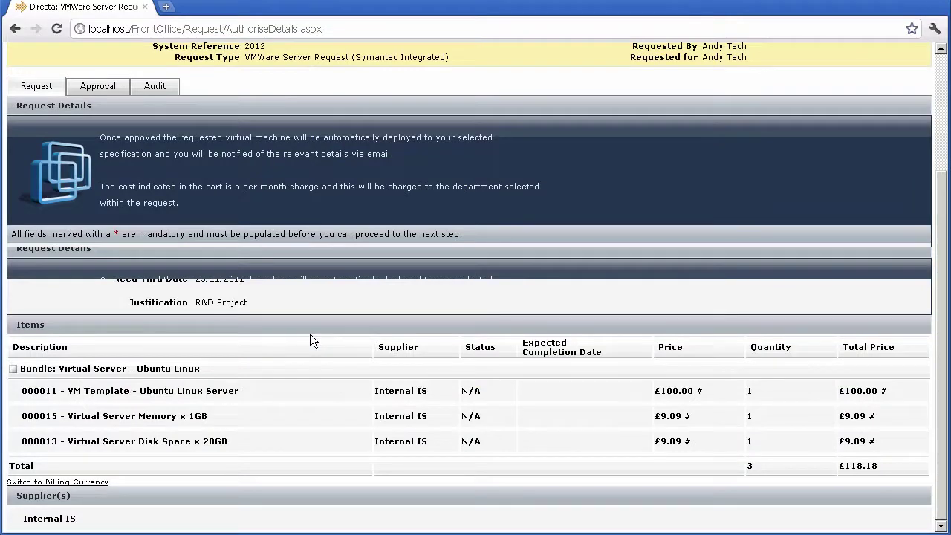
pyautogui.scroll(2, 309, 333)
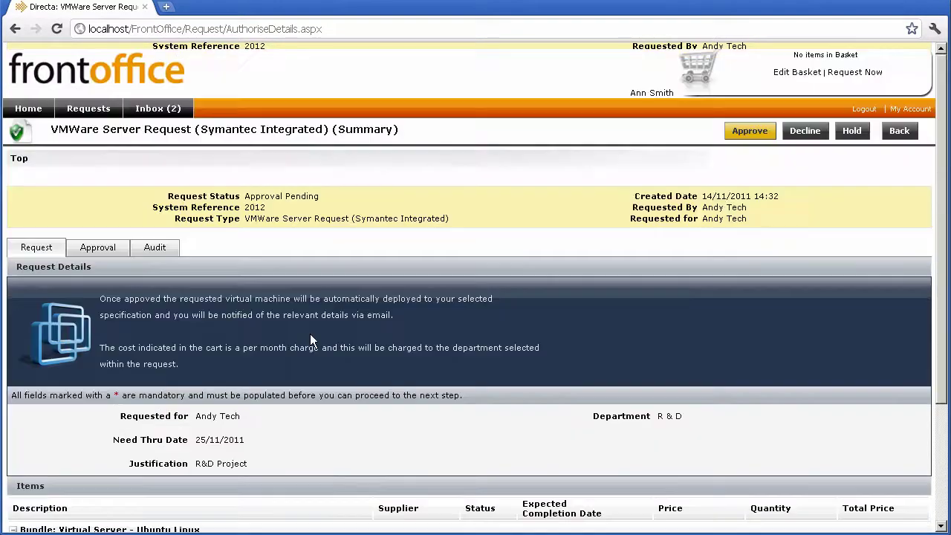
pyautogui.click(736, 135)
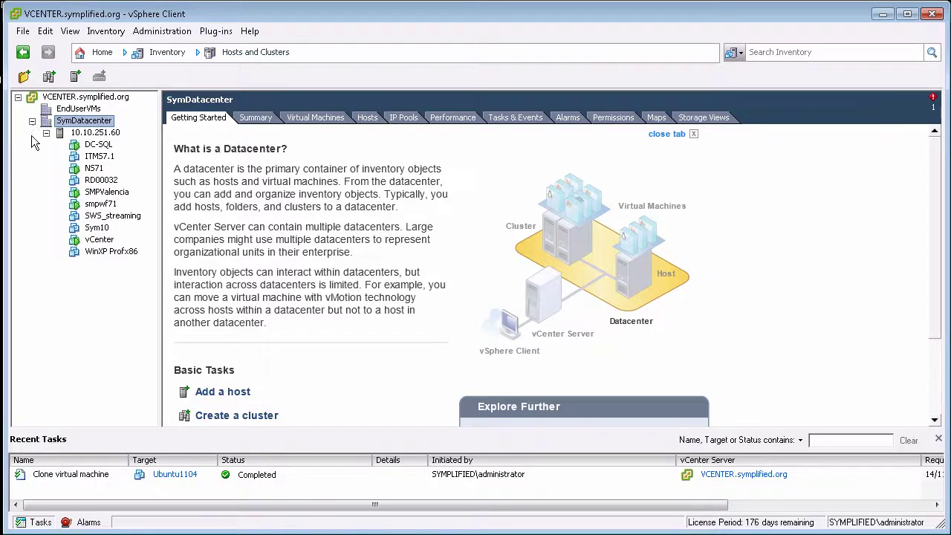
# In vSphere Client, open the console of the RD00032 virtual machine and power the machine on
pyautogui.click(102, 182)
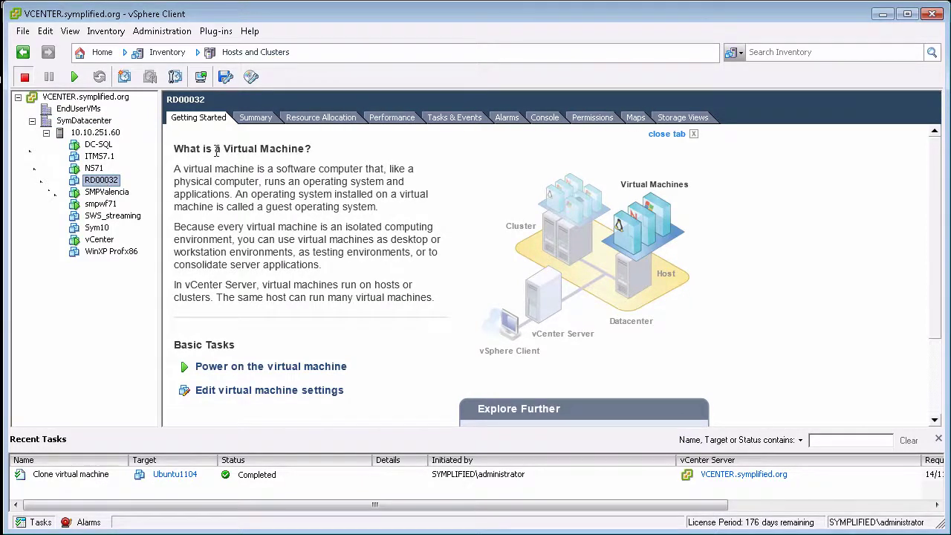
pyautogui.click(550, 117)
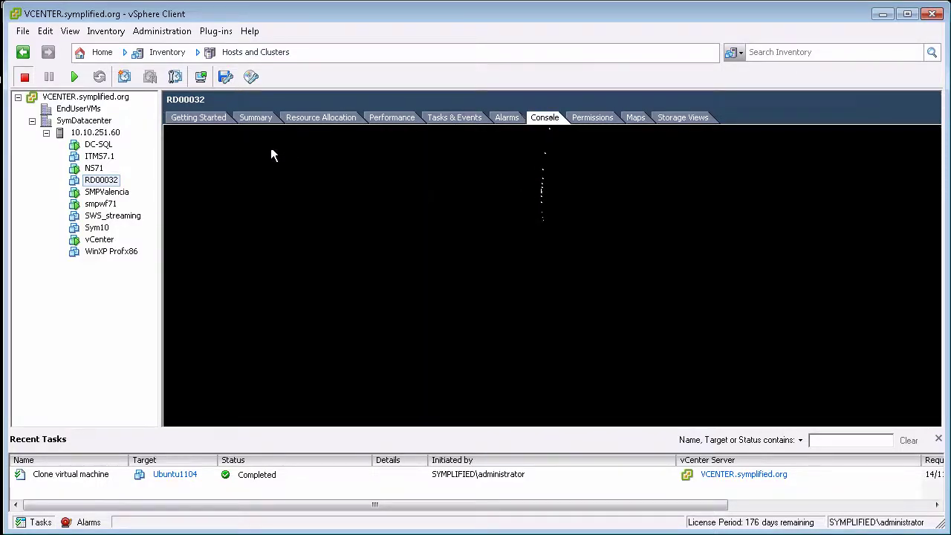
pyautogui.click(72, 76)
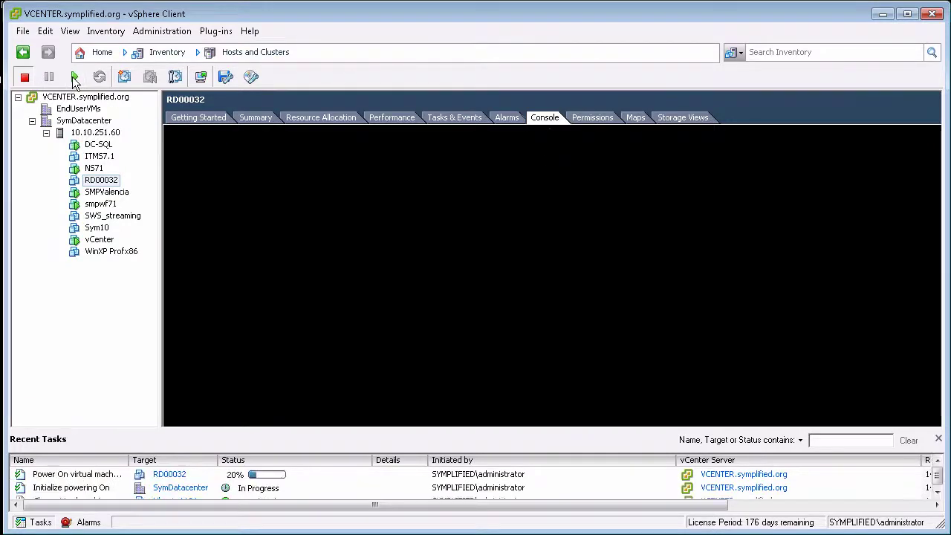